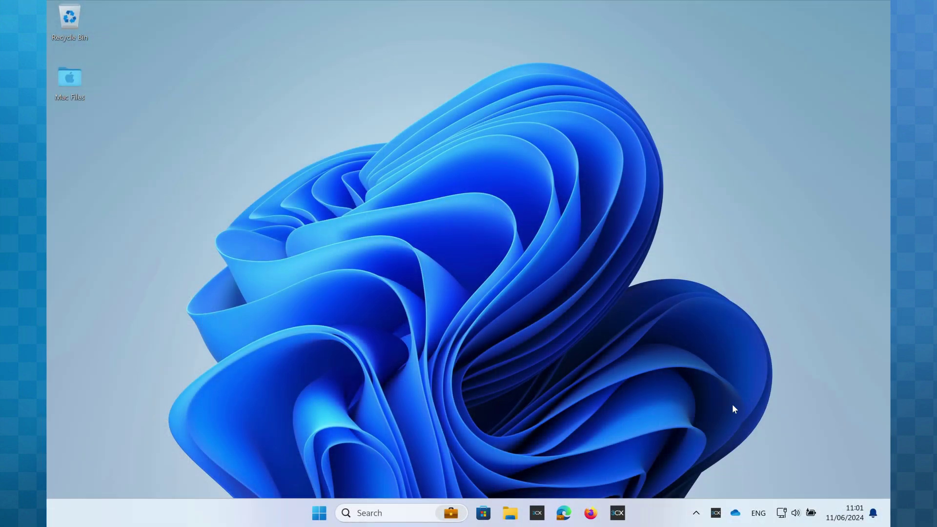
Open the 3CX phone, call T2k Voice & Data by entering its phone number on the dial pad, and end the call.
click(715, 513)
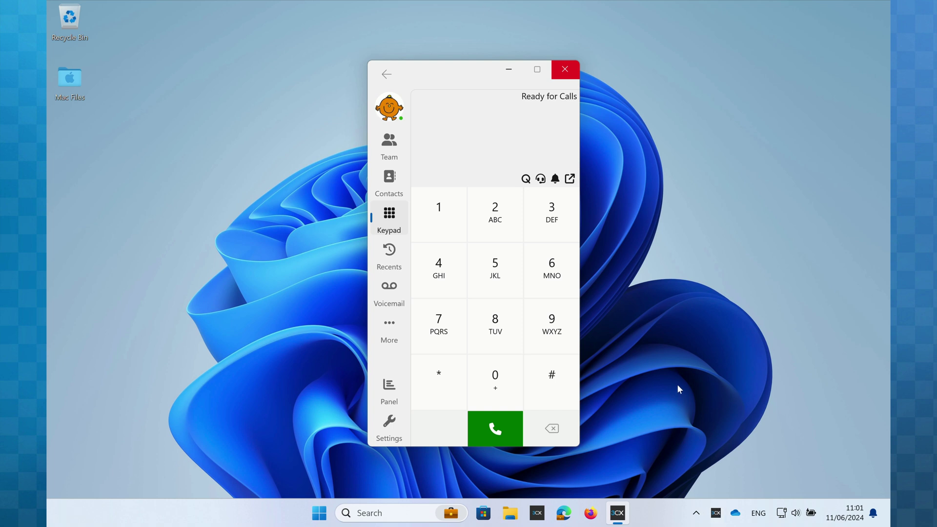
click(498, 375)
click(447, 206)
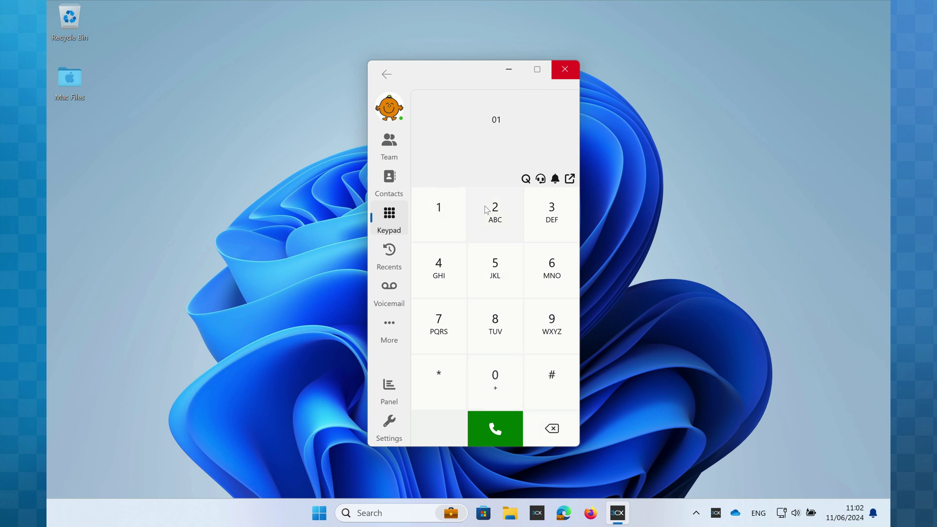
click(494, 207)
click(490, 369)
click(499, 219)
text(895114)
click(552, 431)
text(1)
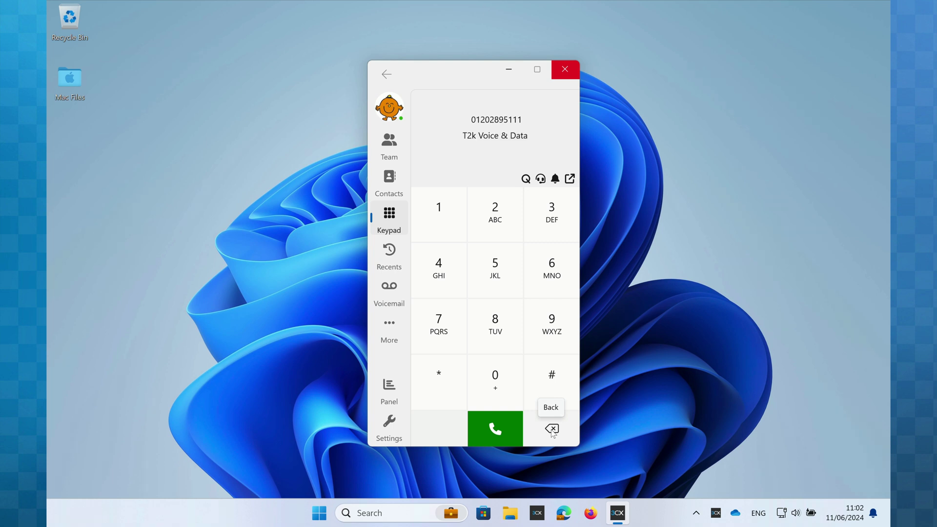
click(500, 428)
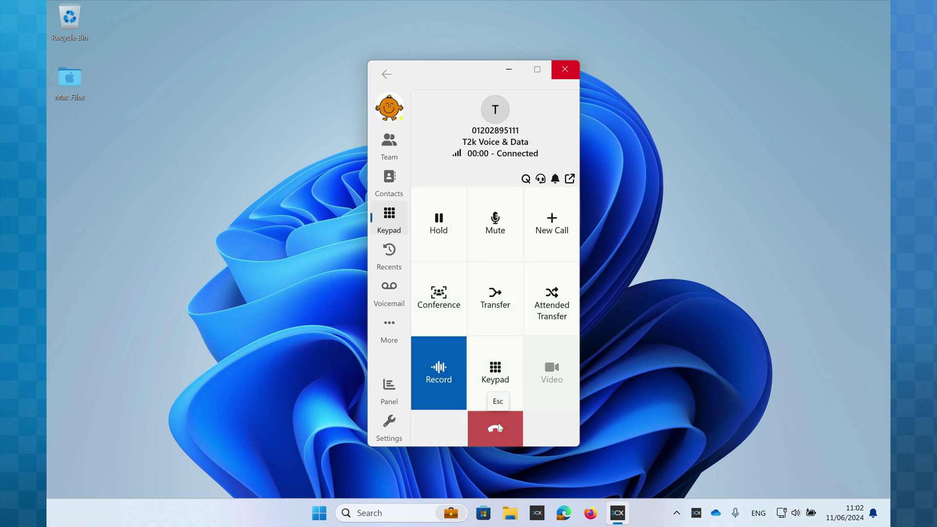
click(500, 428)
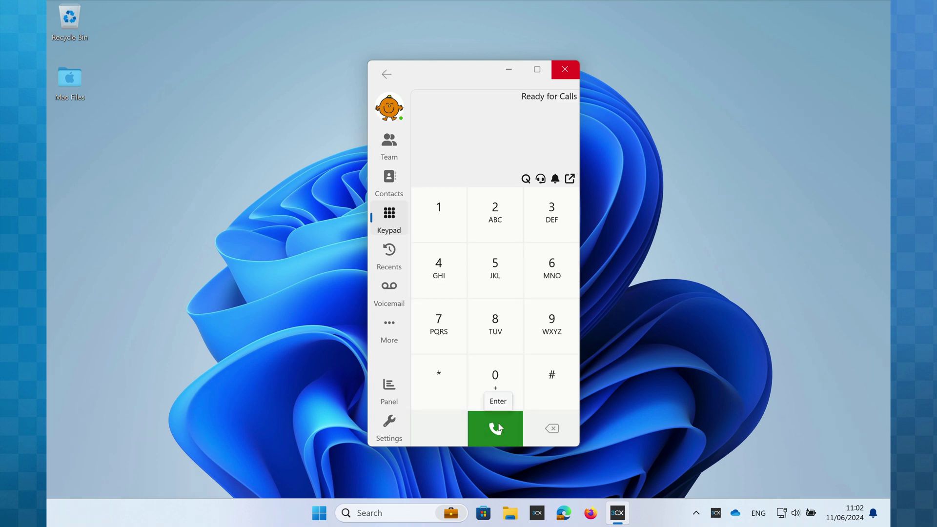
Find T2k Voice & Data by searching the contacts for "voice &", call its business number and hang up.
click(390, 179)
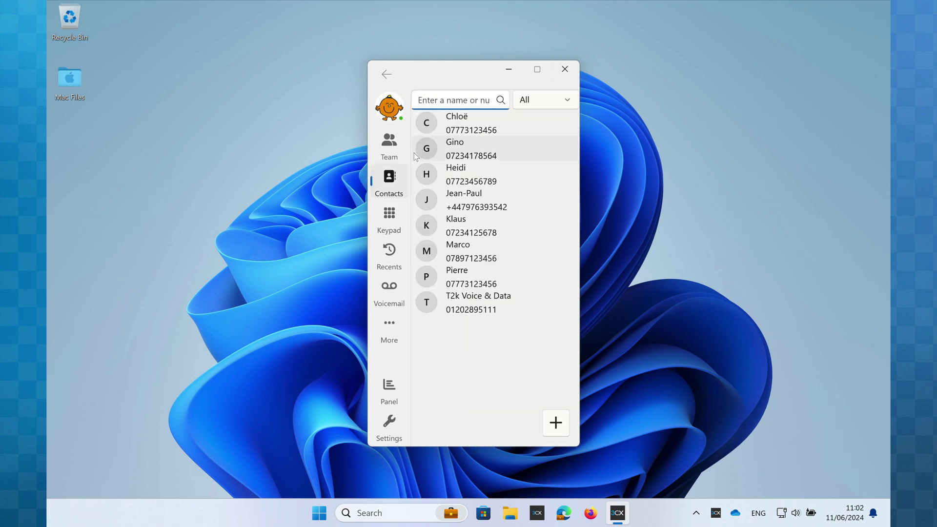
text(voice &)
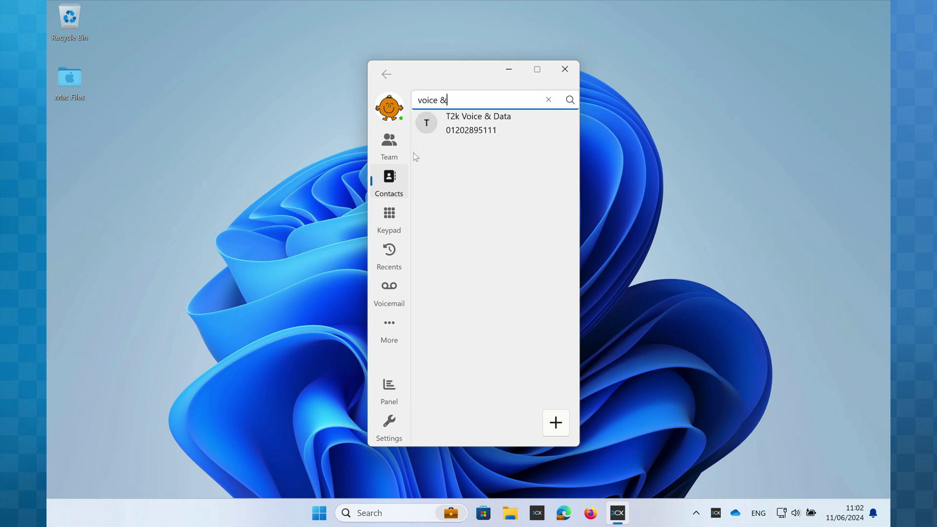
click(452, 128)
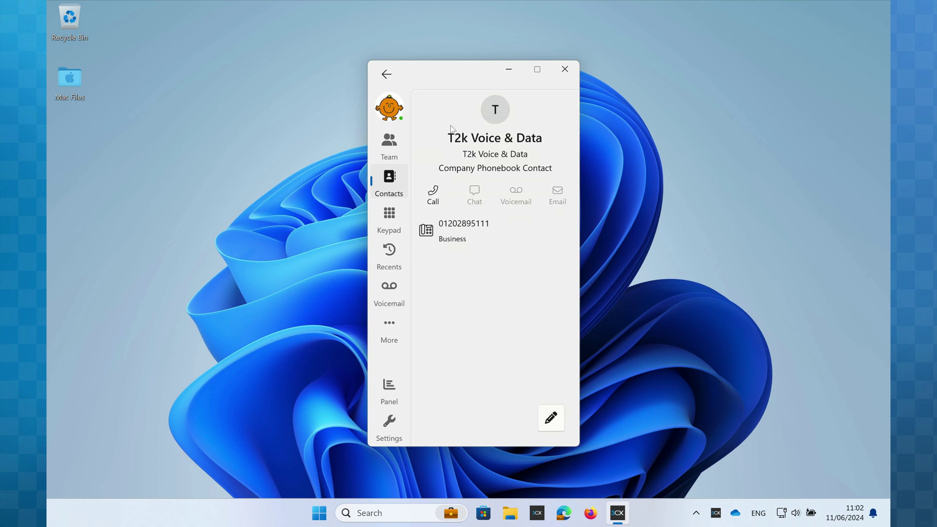
click(447, 230)
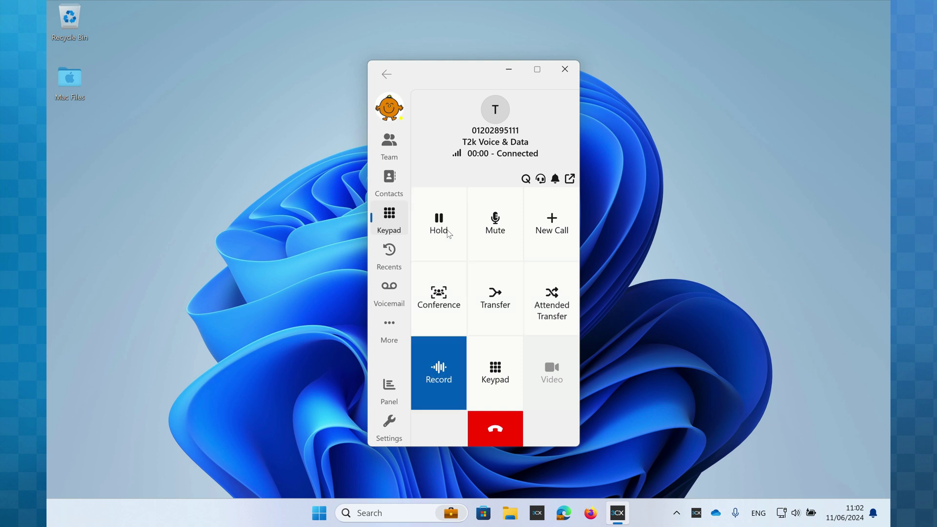
click(492, 429)
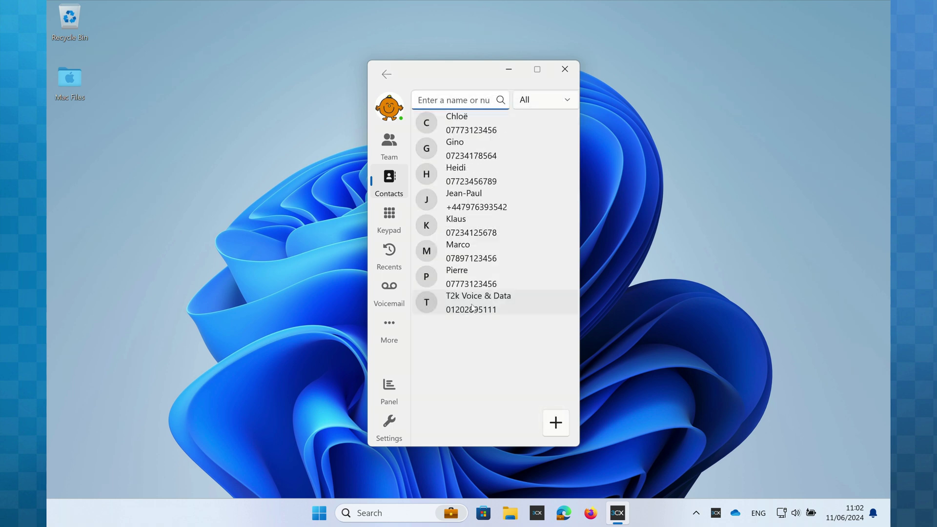
Call T2k Voice & Data directly from its entry in the contact list, without opening its details, and end the call.
right_click(471, 307)
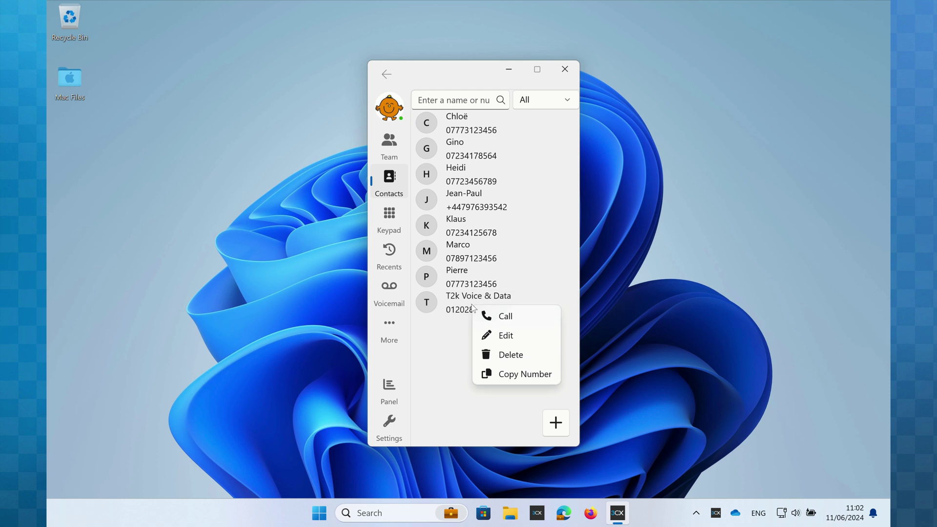
click(507, 318)
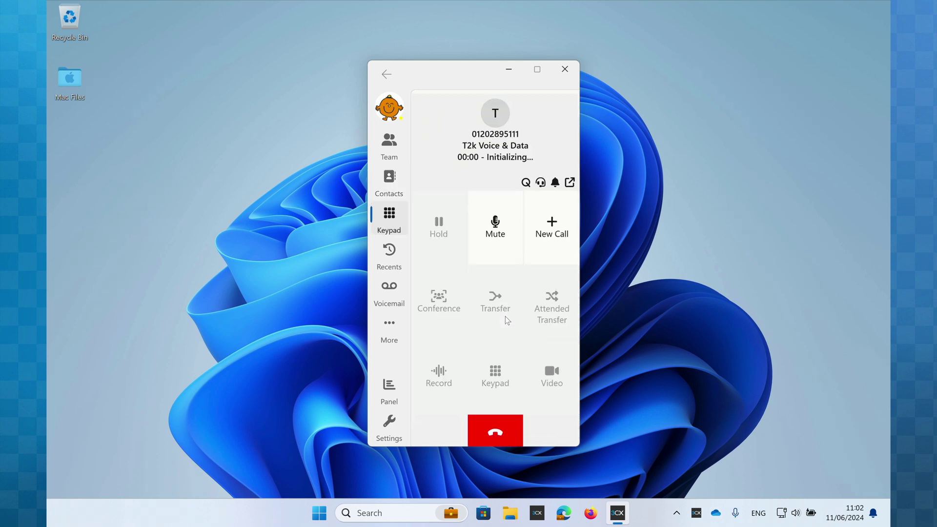
click(501, 430)
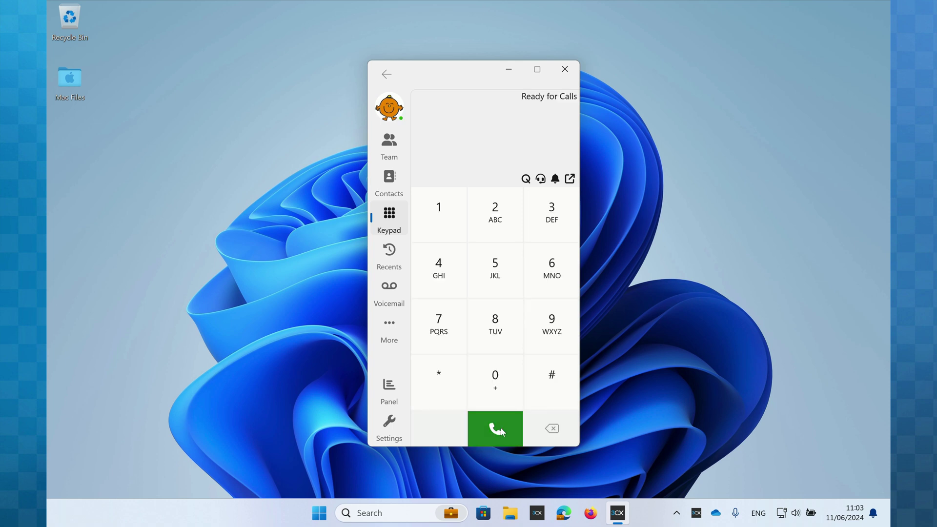
Search the team list for the last listed colleague by name, and clear the search.
click(391, 146)
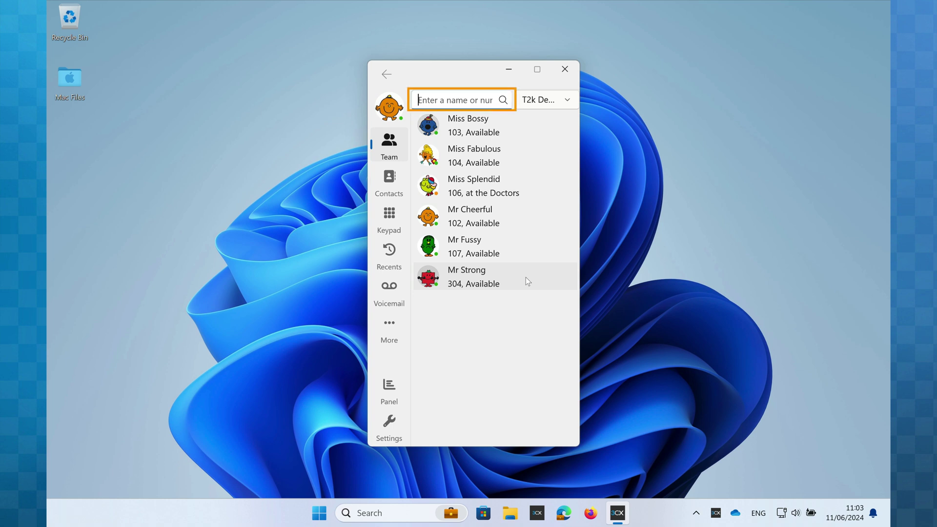
text(strong)
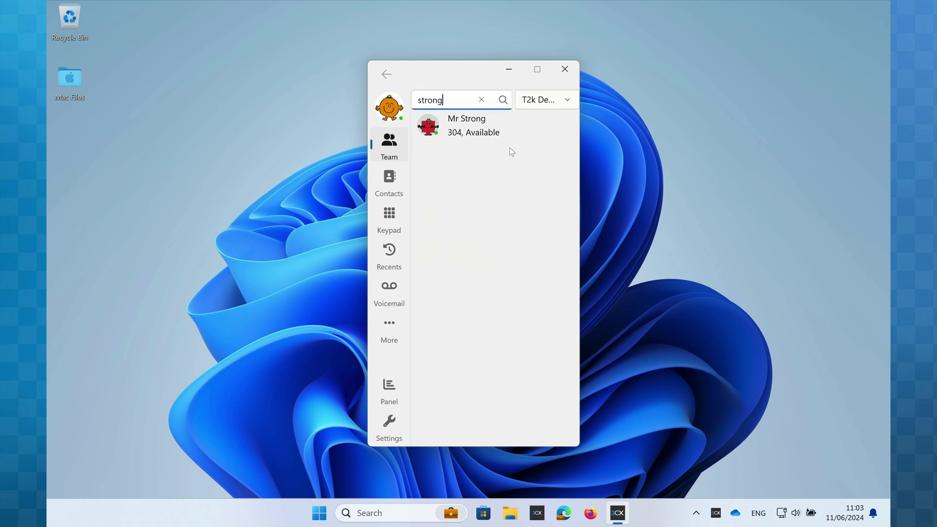
click(481, 100)
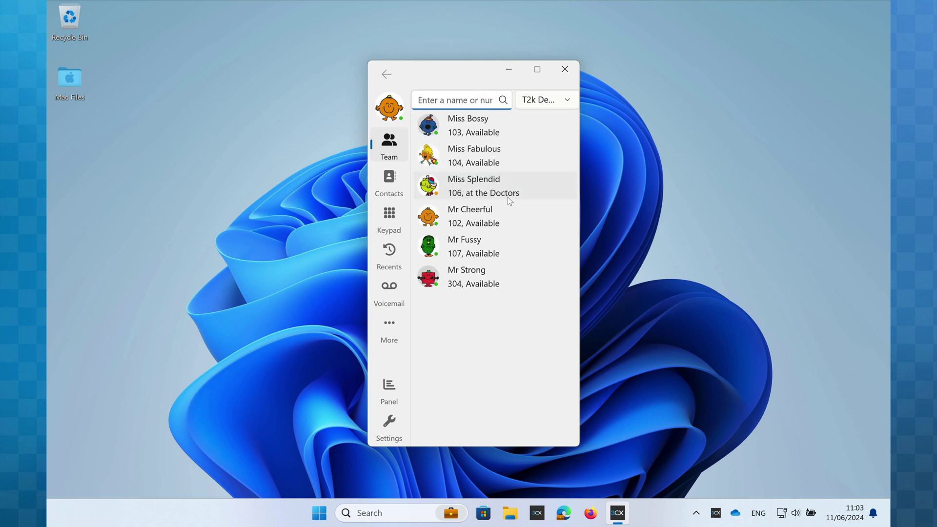
Call the last colleague in the full team list and end the call.
click(477, 275)
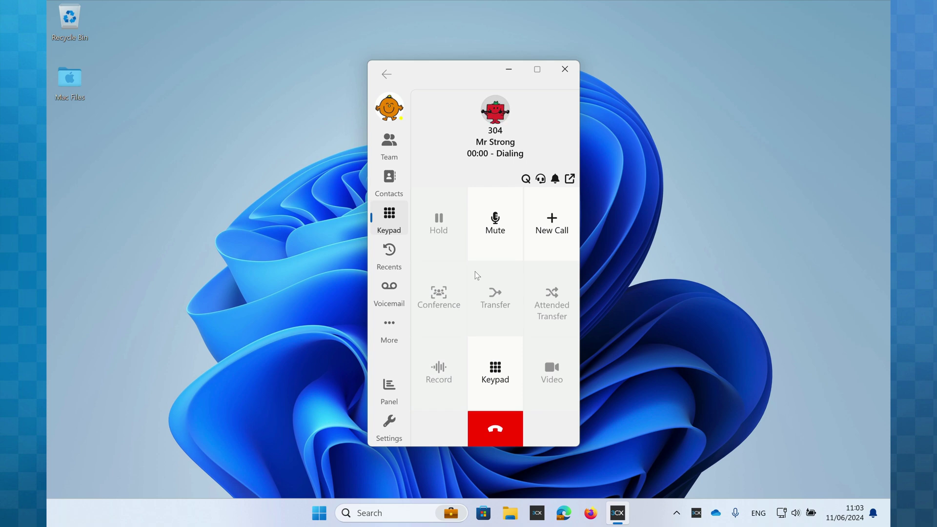
click(504, 431)
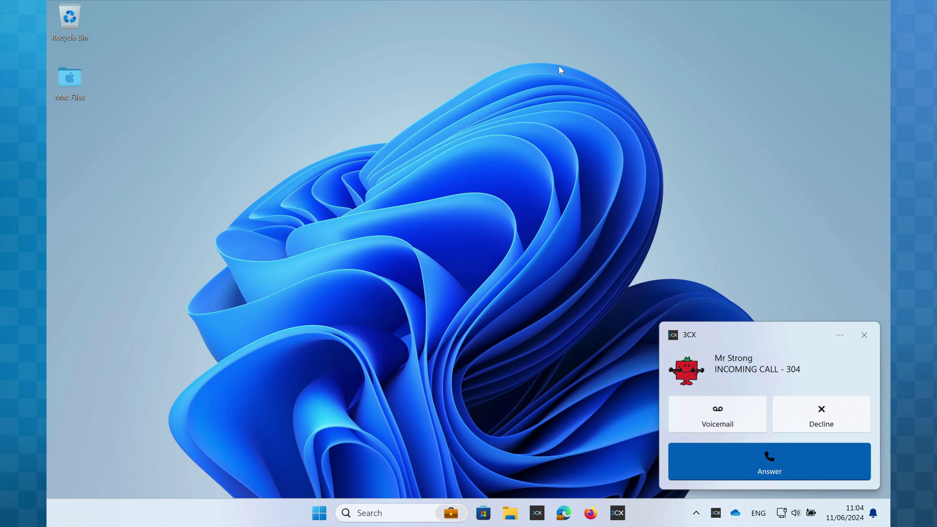
Answer the incoming call from the desktop notification, and answer further incoming calls in the phone window.
click(765, 475)
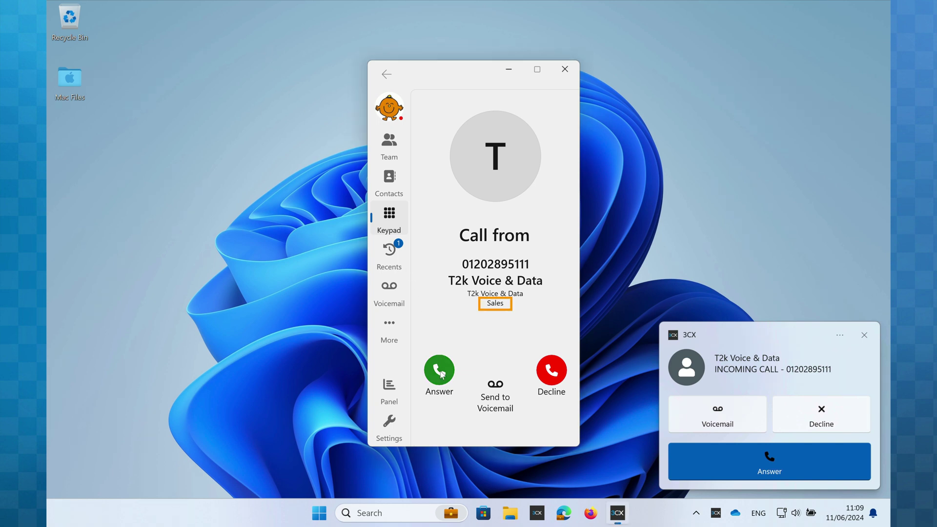
click(440, 371)
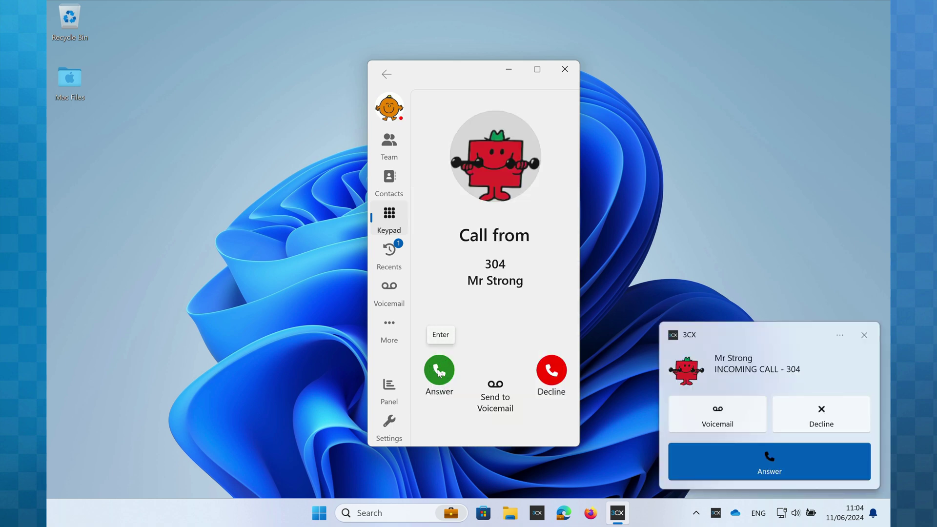
click(440, 371)
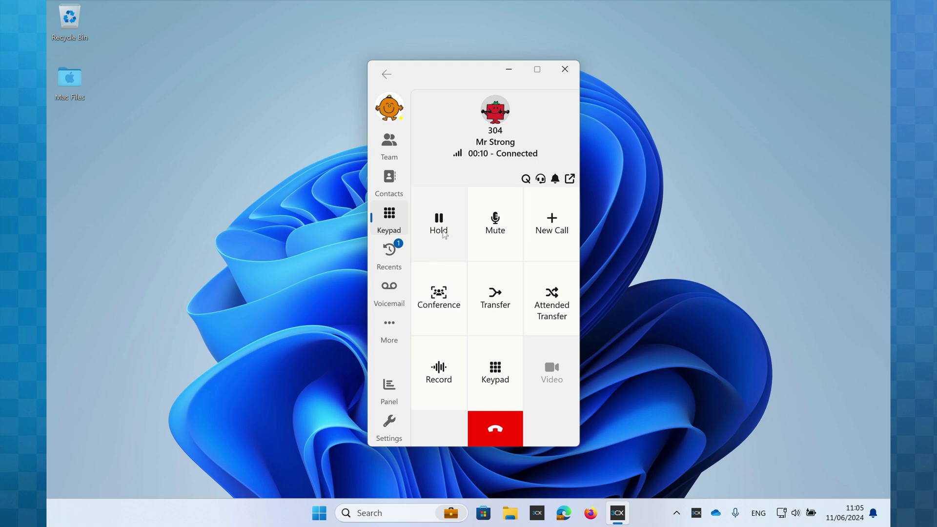
Put the connected call on hold and resume it, and mute and unmute the microphone.
click(445, 237)
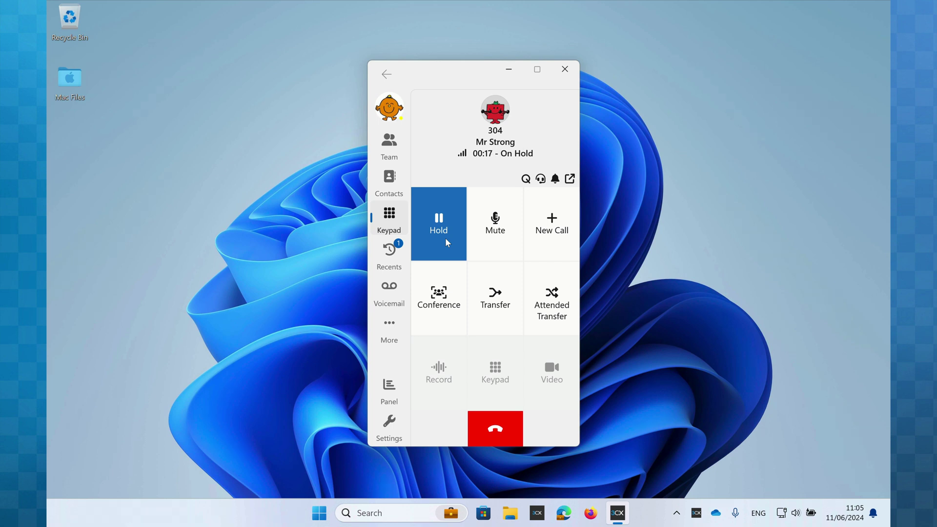
click(445, 238)
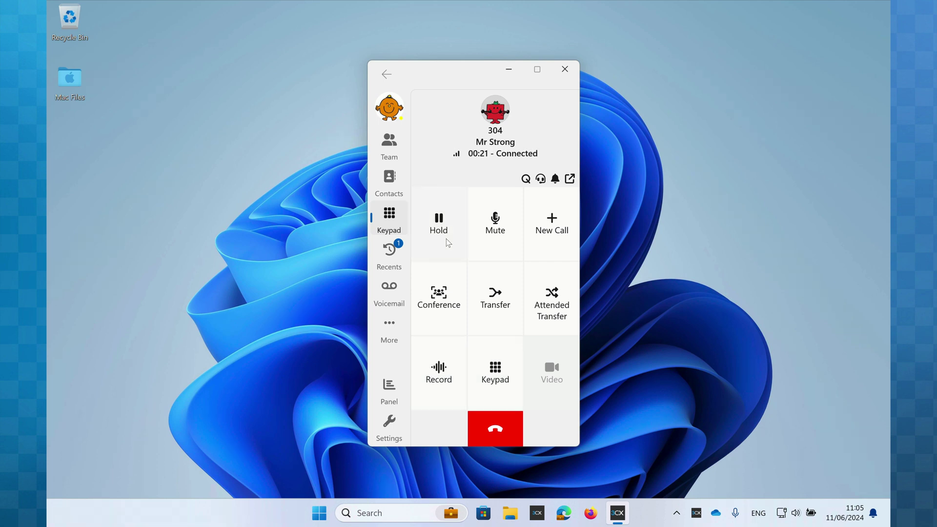
click(505, 236)
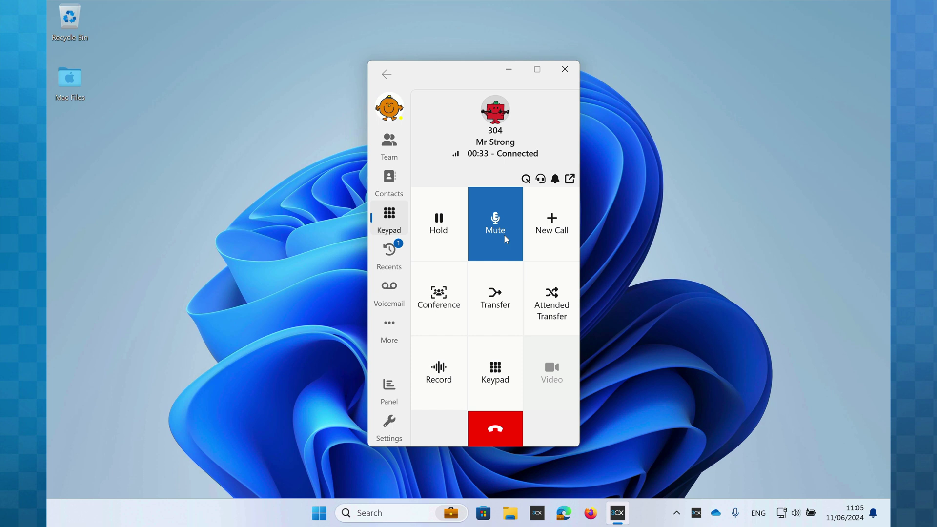
click(504, 235)
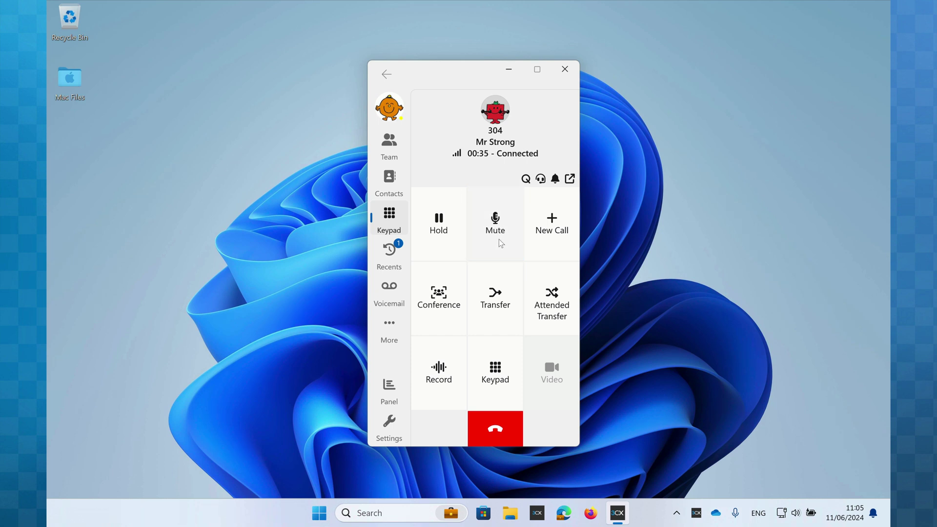
Start recording the connected call, pause the recording, and resume it.
click(448, 393)
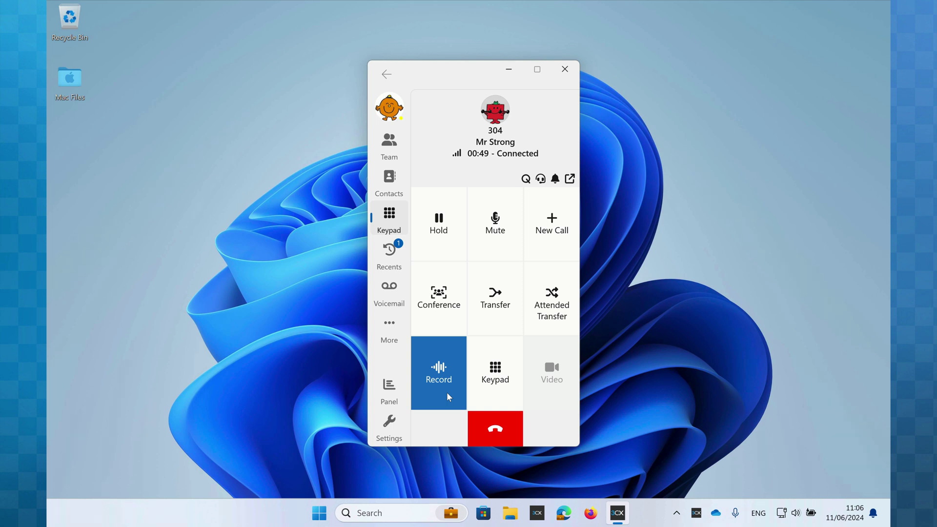
click(446, 391)
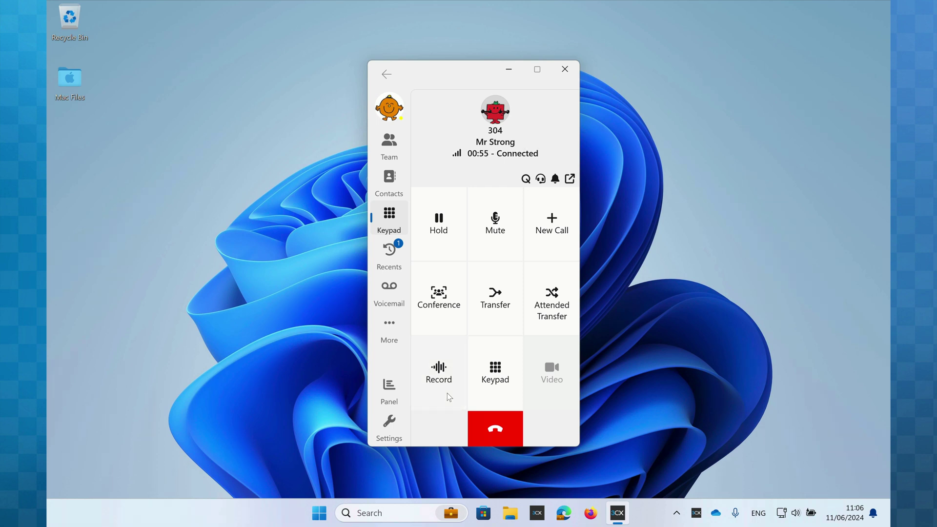
click(448, 394)
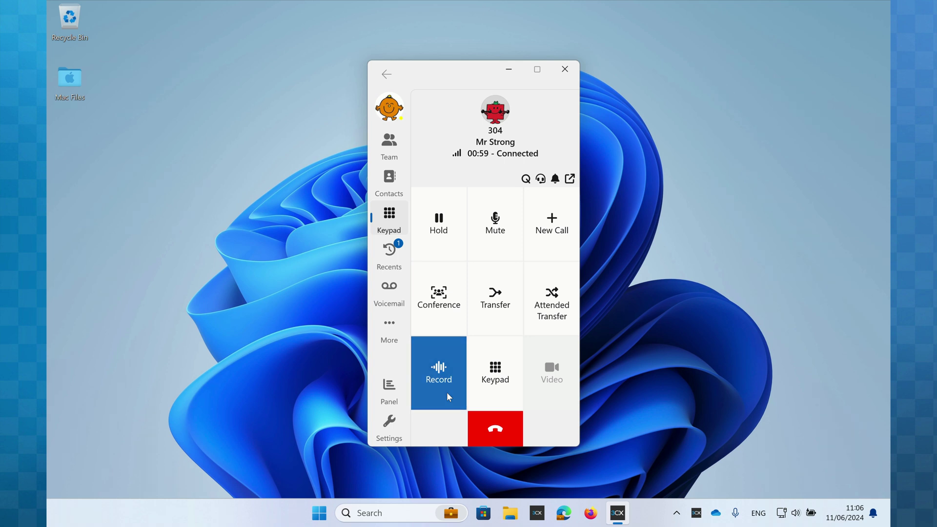
Enter the digits 123456 on the in-call dial pad, return to the call controls and end the call.
click(494, 357)
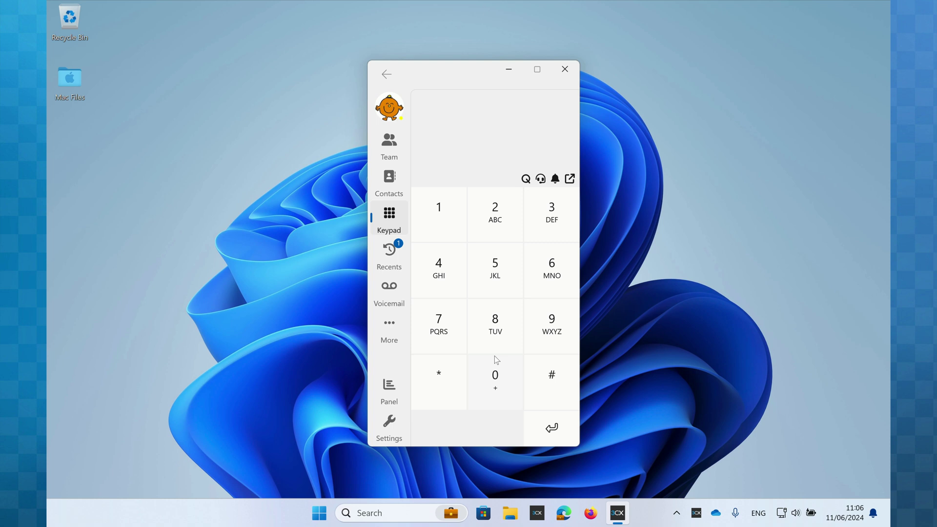
click(438, 220)
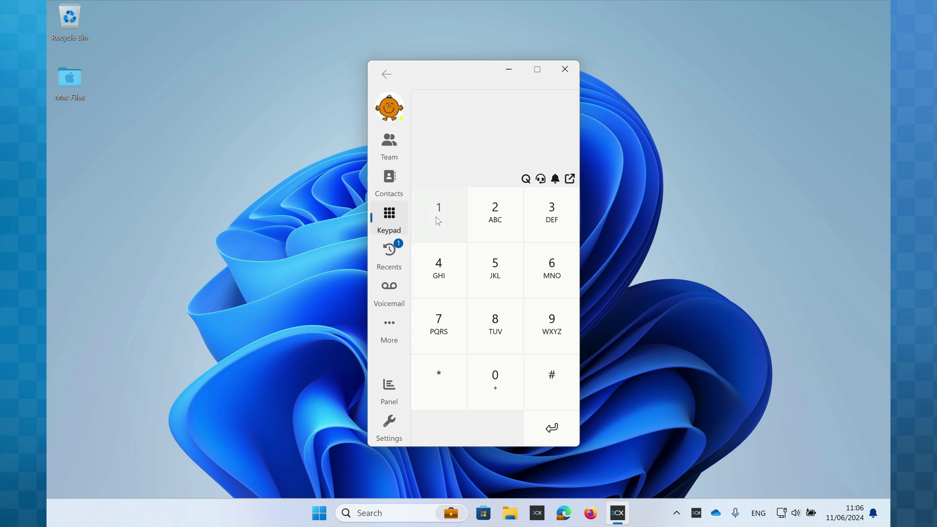
click(495, 219)
click(533, 216)
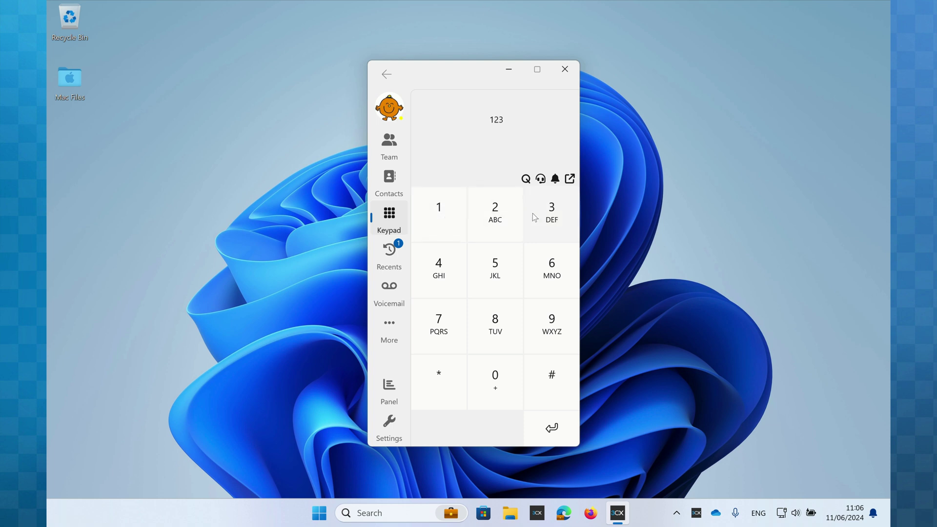
text(456)
click(569, 429)
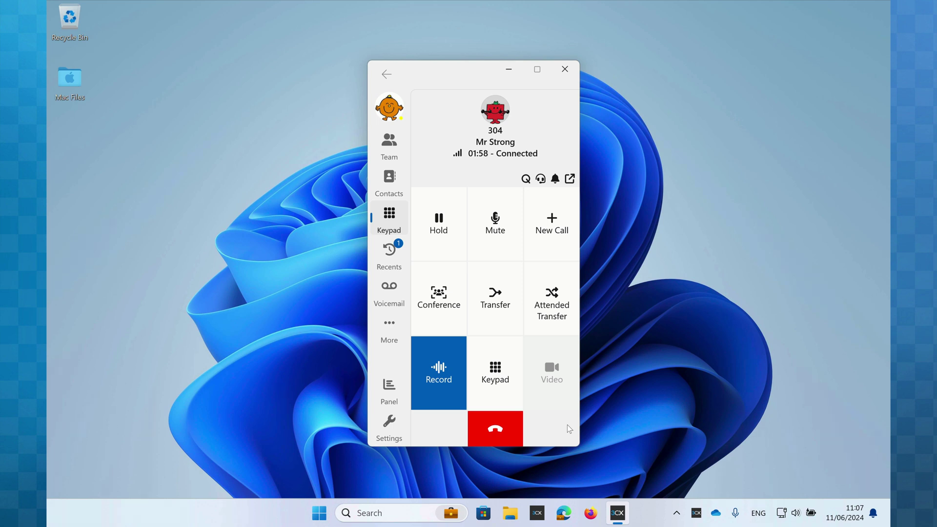
click(480, 431)
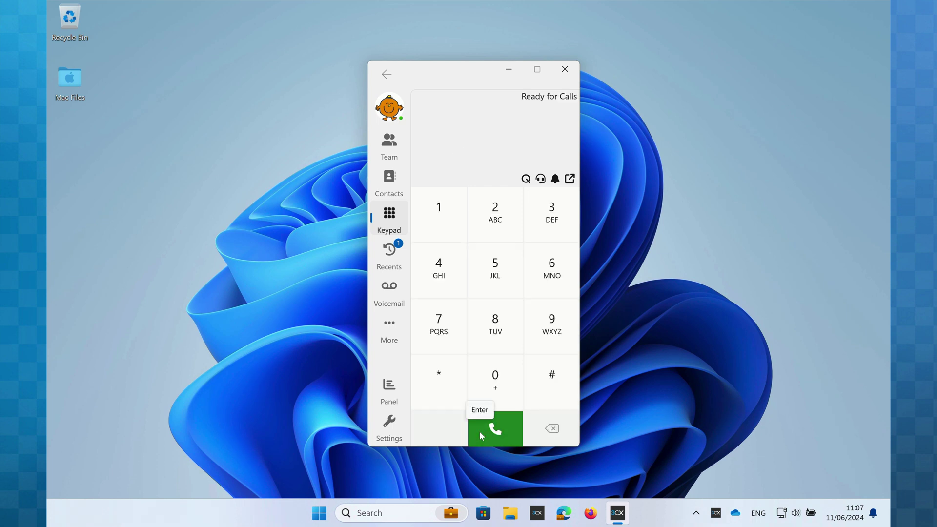